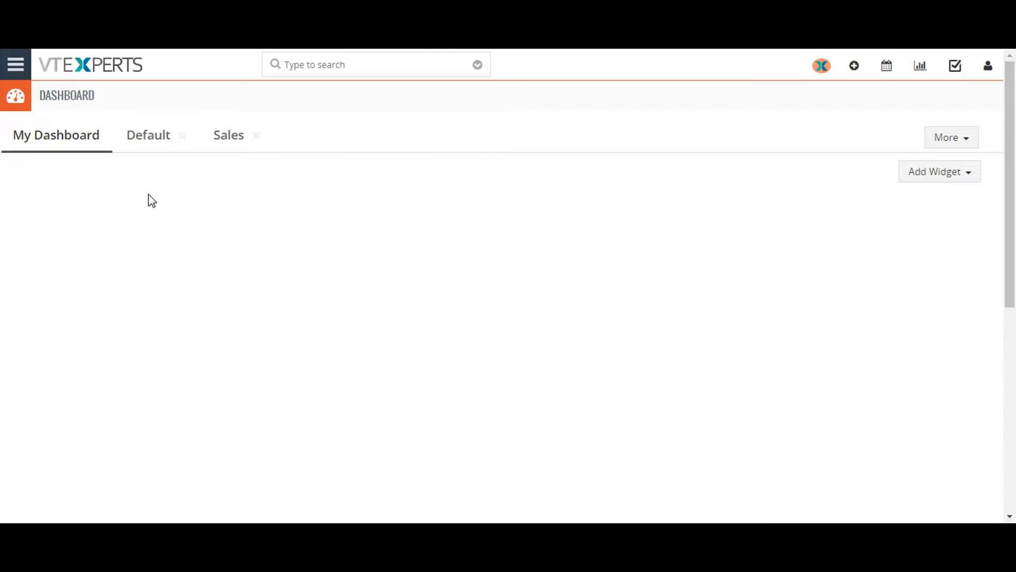
# Step: Go to the CRM Settings home page from the app menu
pyautogui.click(16, 66)
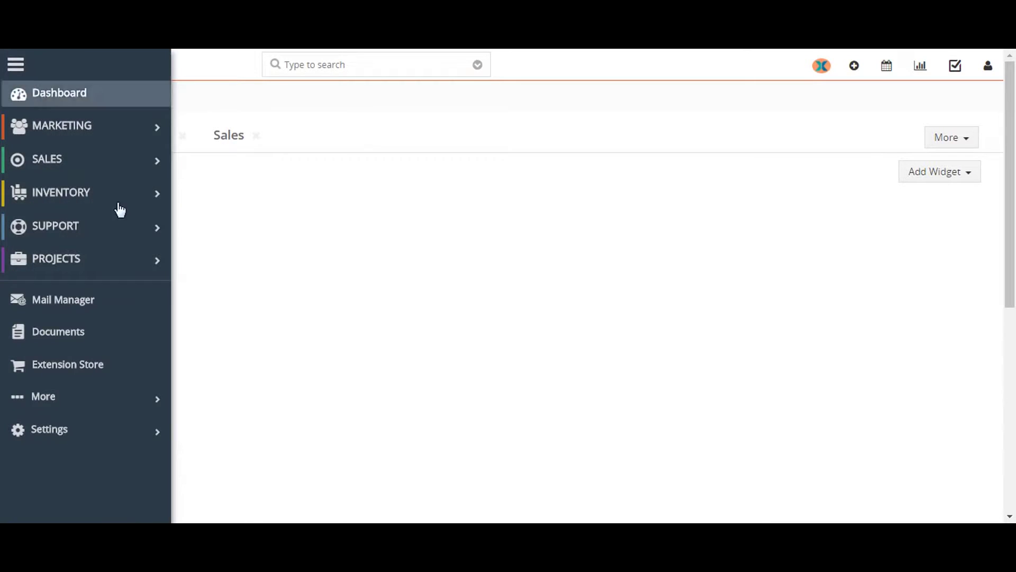
pyautogui.moveTo(99, 410)
pyautogui.moveTo(141, 428)
pyautogui.click(220, 438)
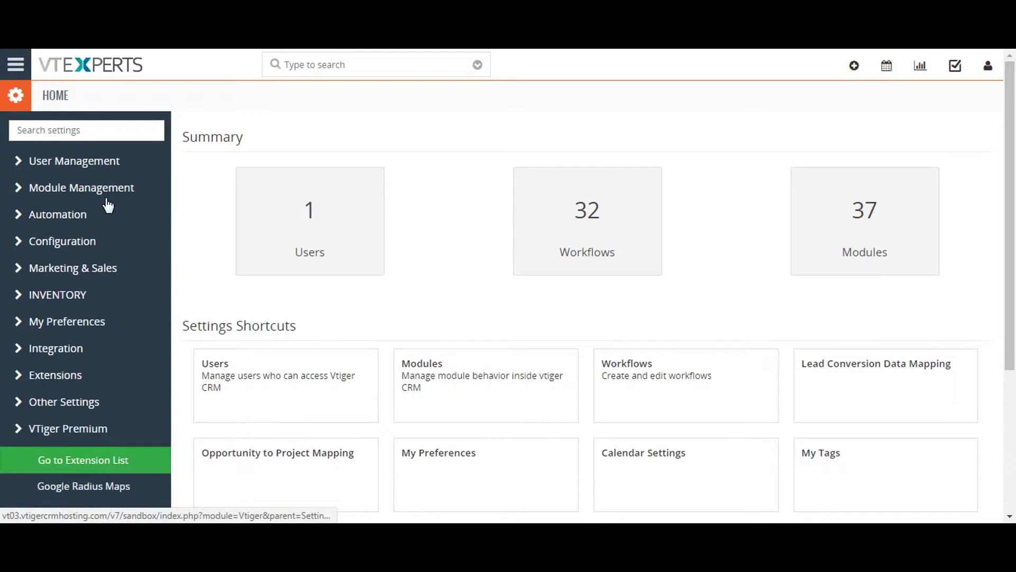
# Step: List all modules under Module Management and show the Contacts row's settings choices
pyautogui.click(21, 190)
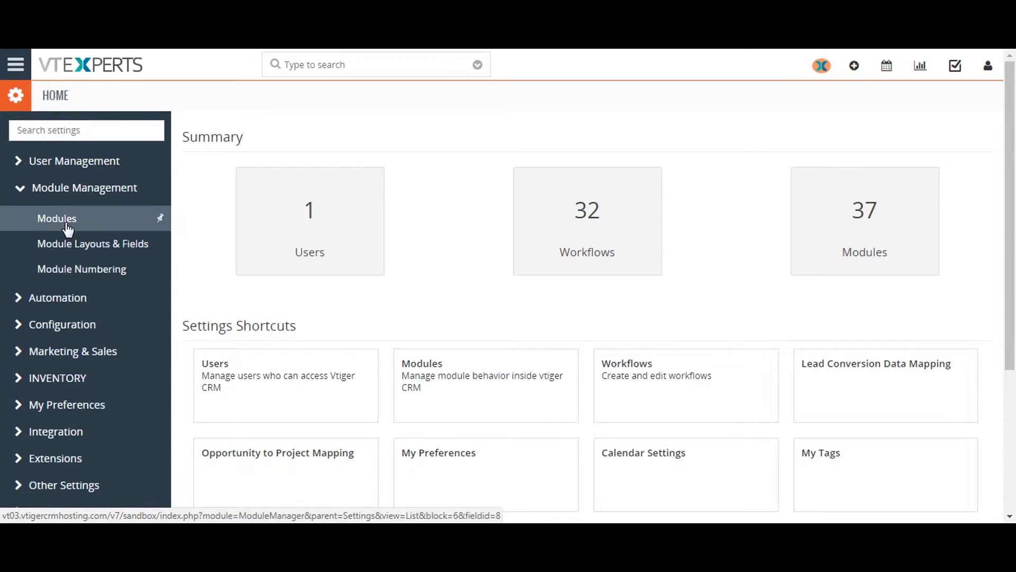
pyautogui.click(72, 221)
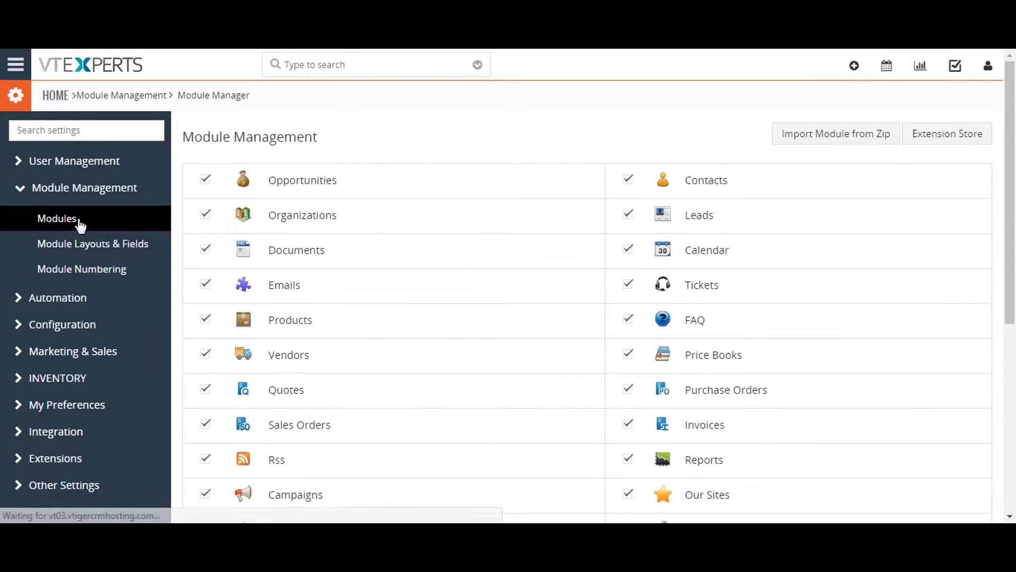
pyautogui.click(973, 185)
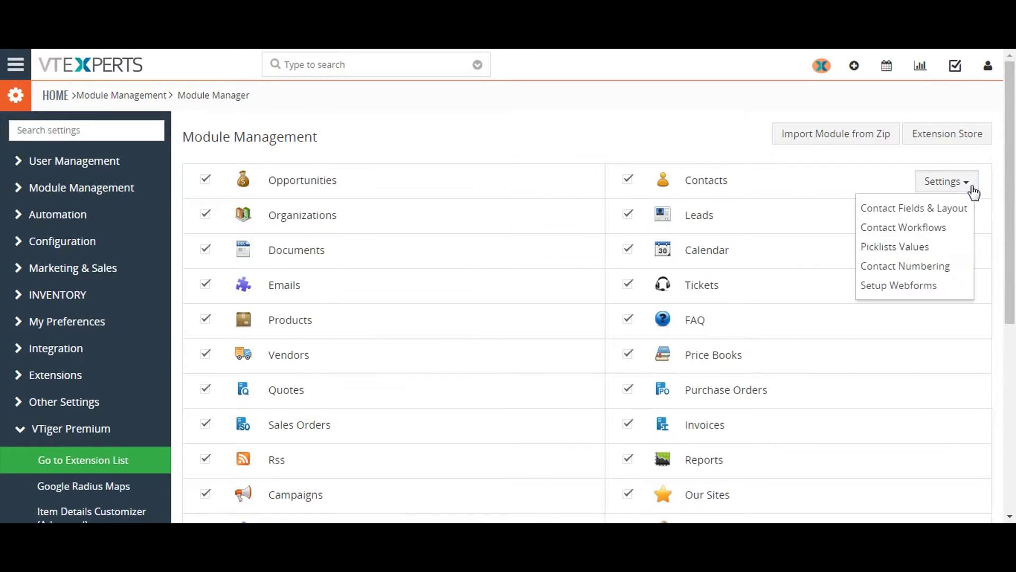
# Step: Open Contact Fields & Layout and scroll through the Contacts layout blocks
pyautogui.click(935, 214)
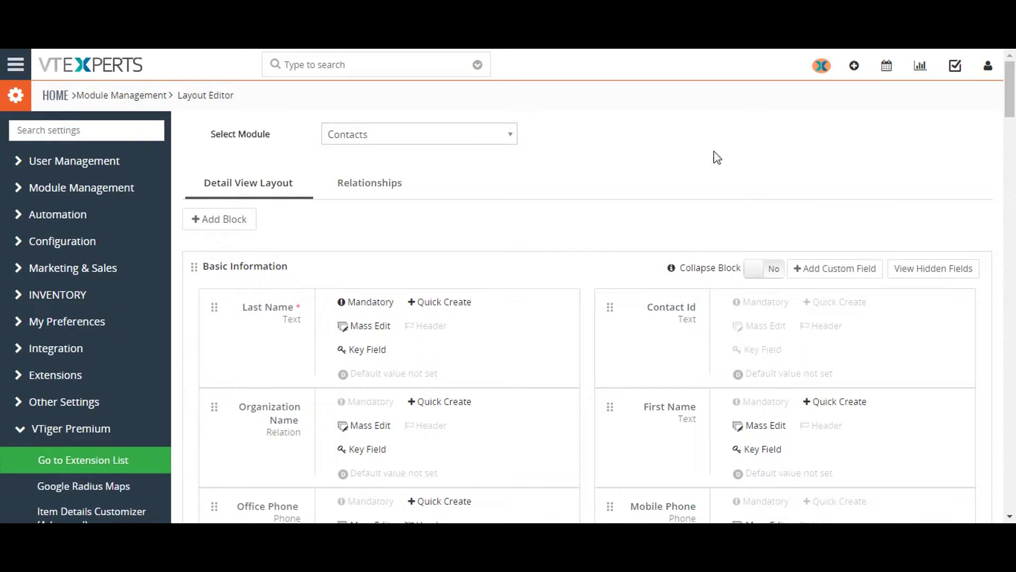
pyautogui.scroll(-1, 715, 160)
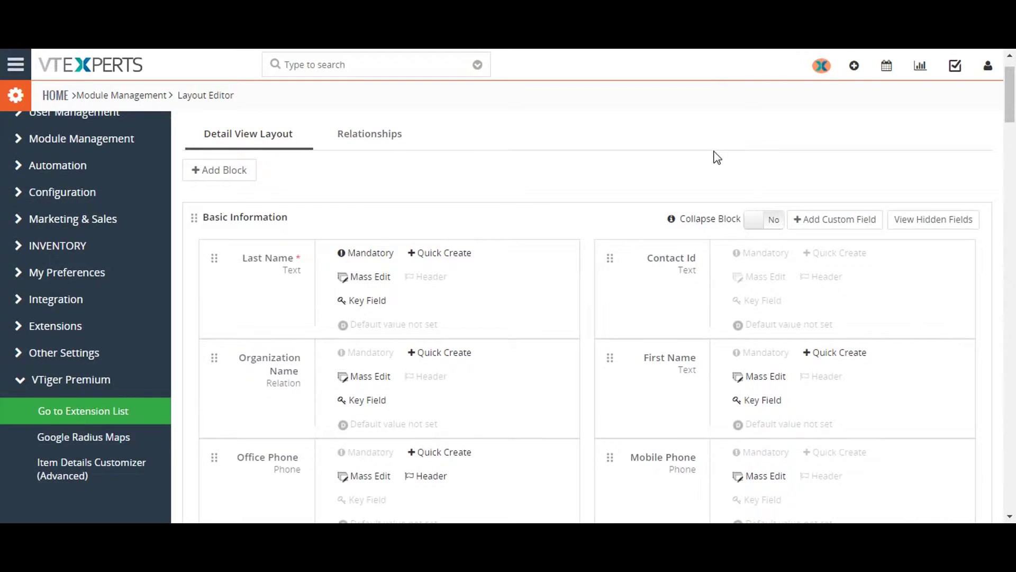
pyautogui.scroll(-8, 589, 158)
pyautogui.scroll(-10, 591, 165)
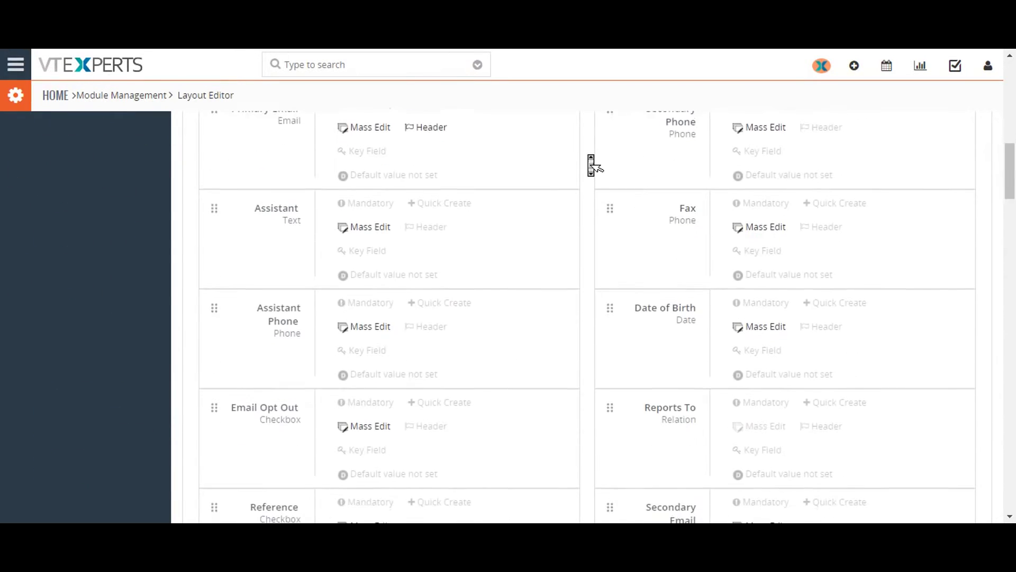
pyautogui.scroll(16, 591, 165)
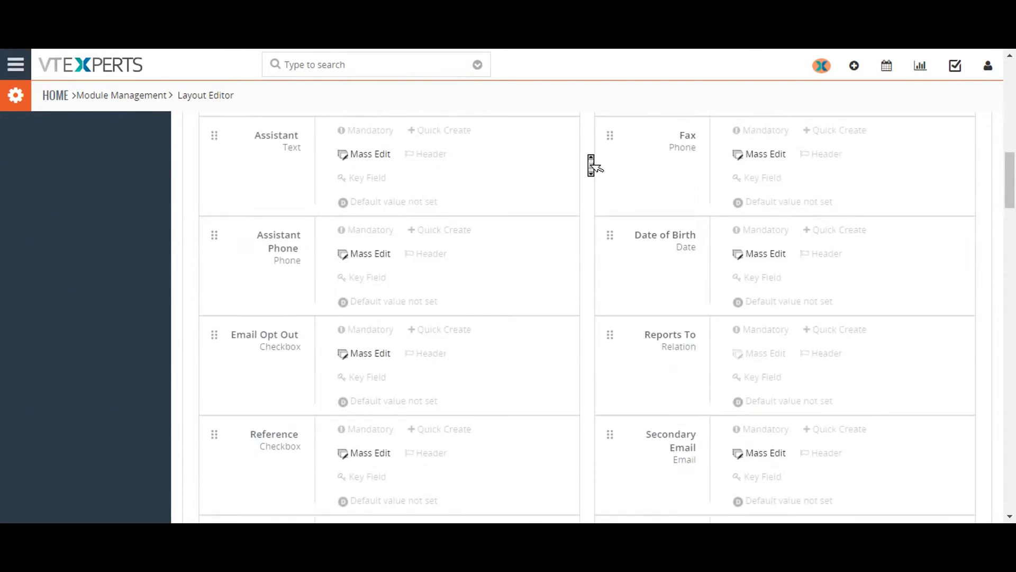
pyautogui.scroll(4, 591, 161)
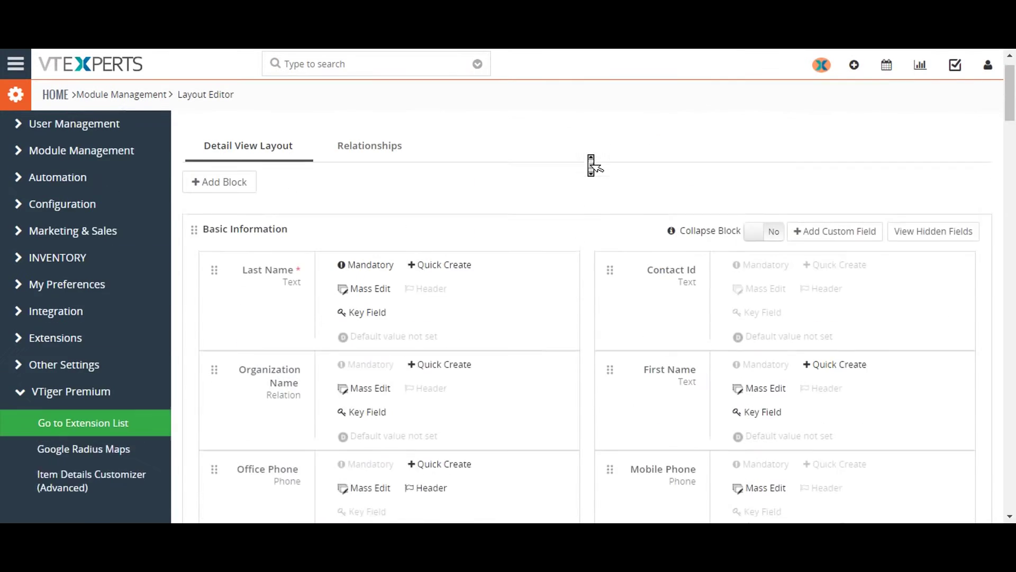
pyautogui.scroll(-1, 591, 161)
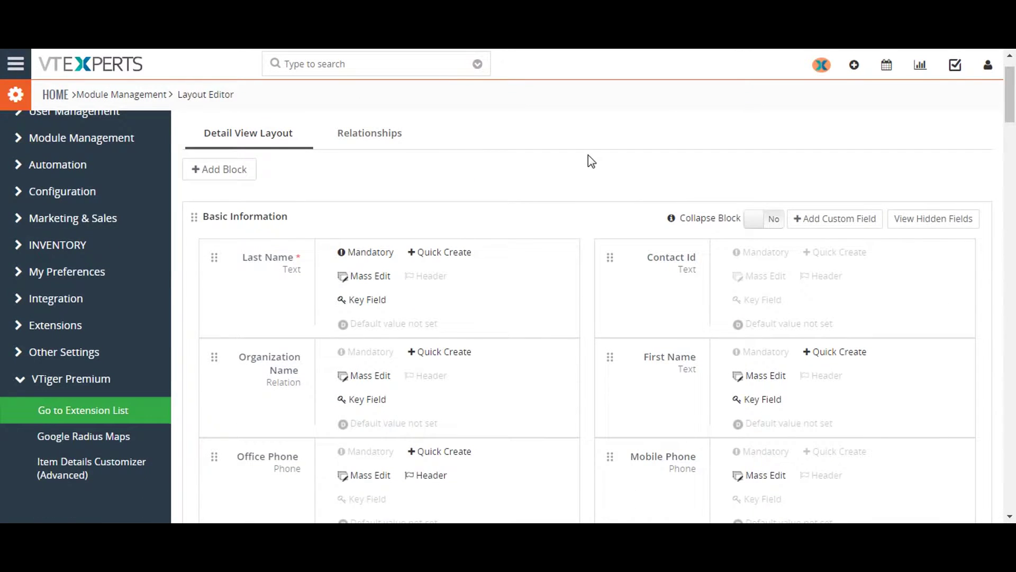
pyautogui.scroll(1, 591, 162)
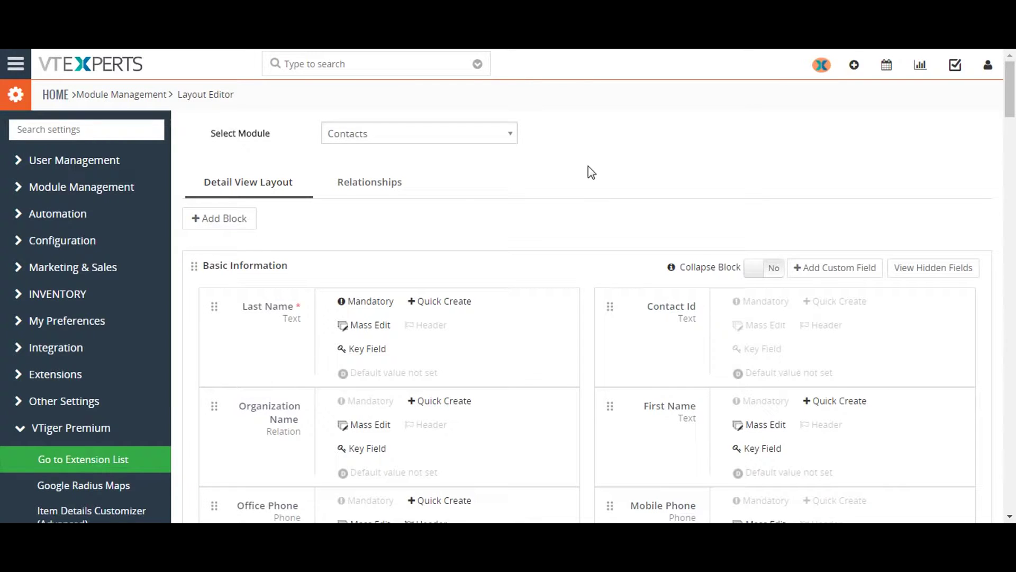
pyautogui.scroll(-4, 583, 271)
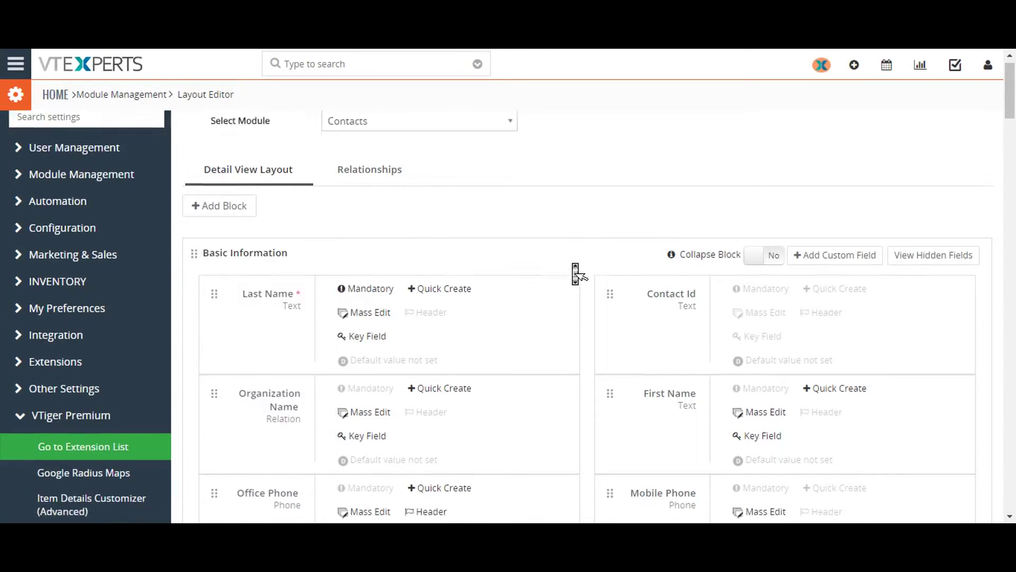
pyautogui.scroll(1, 580, 272)
pyautogui.scroll(1, 577, 273)
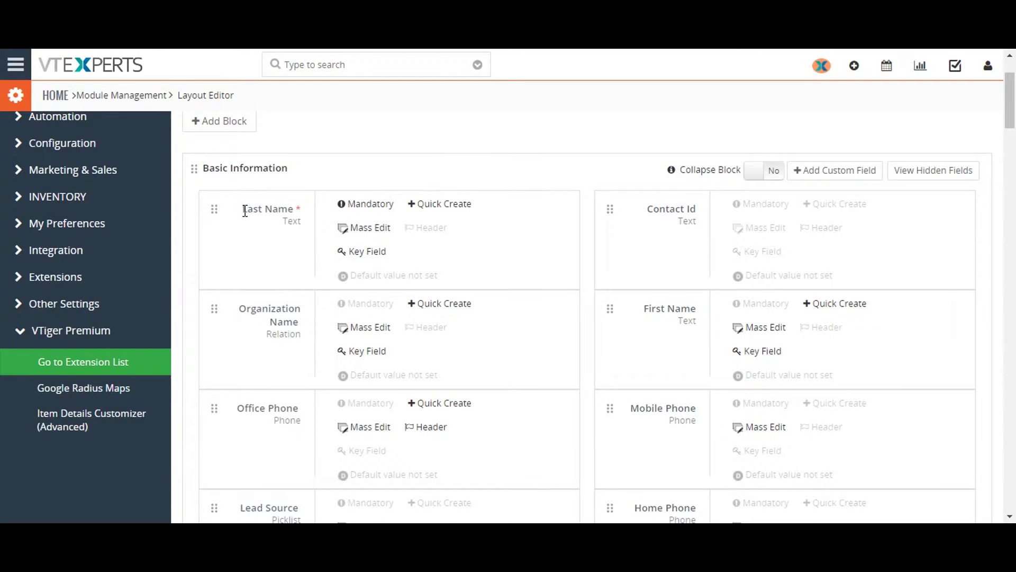
# Step: Drag the Last Name field toward a new position, then leave it in place
pyautogui.moveTo(262, 210); pyautogui.dragTo(339, 147)
pyautogui.scroll(-4, 605, 186)
pyautogui.scroll(3, 606, 187)
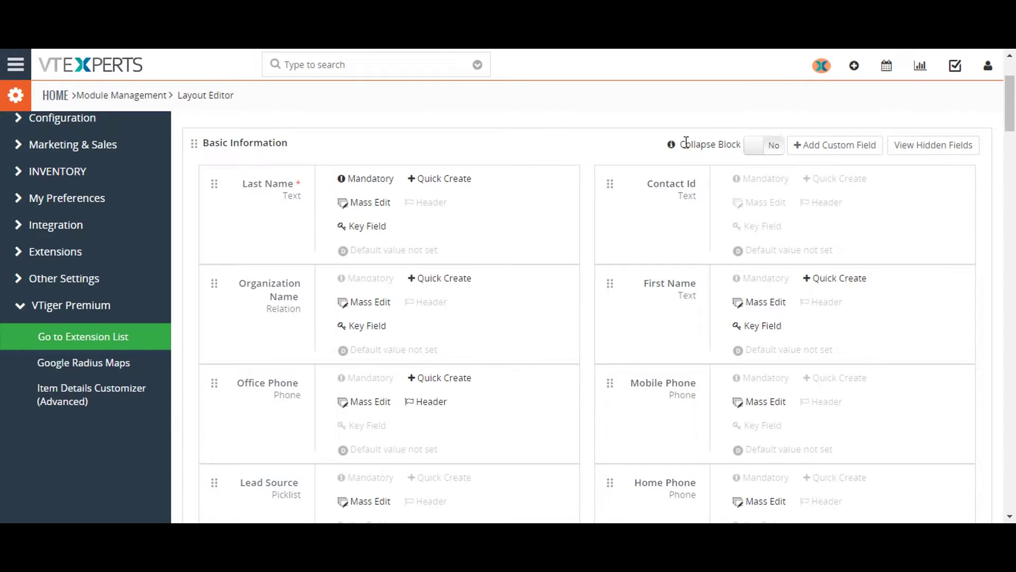
pyautogui.moveTo(682, 142); pyautogui.dragTo(704, 142)
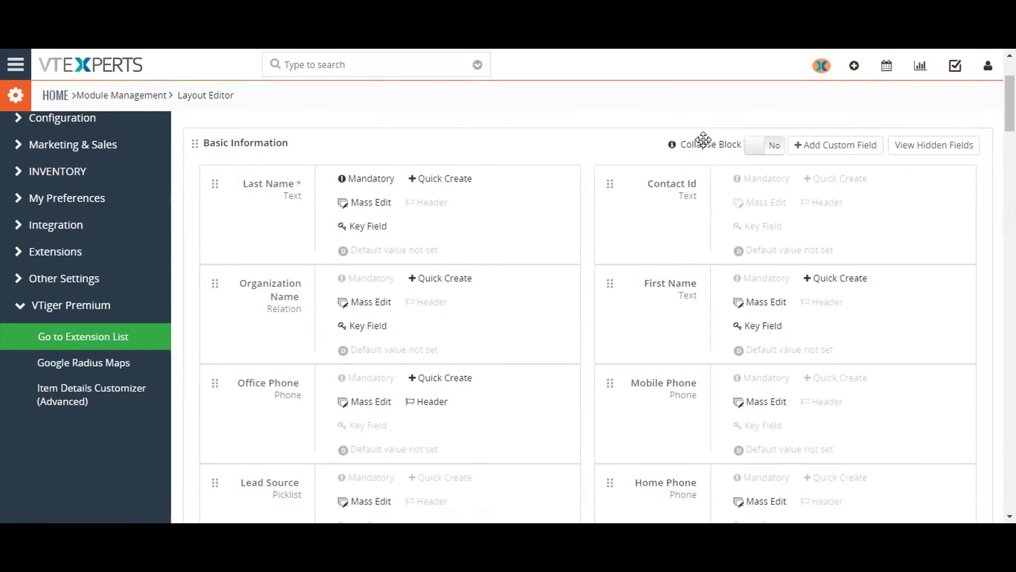
pyautogui.click(764, 152)
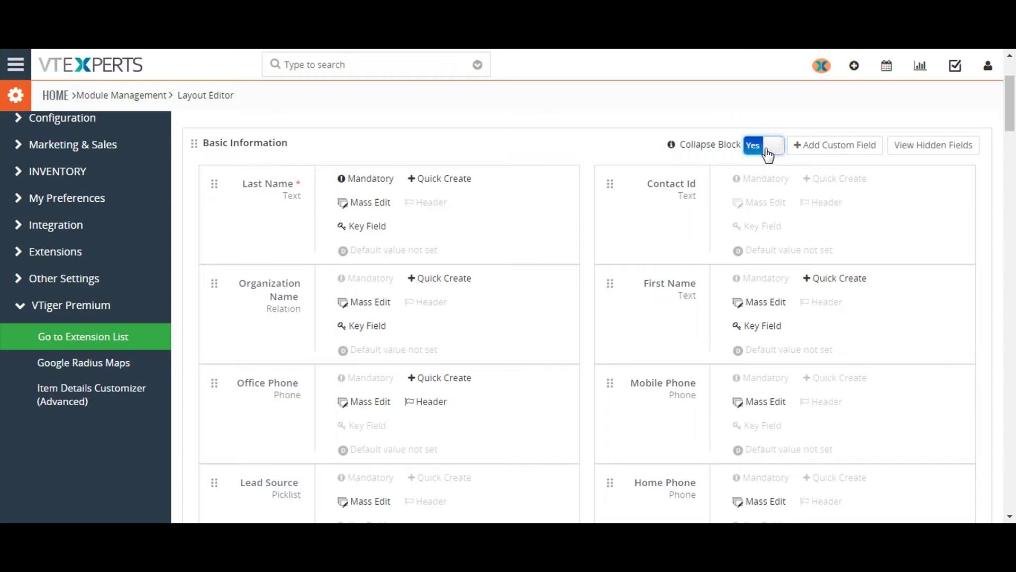
pyautogui.click(773, 153)
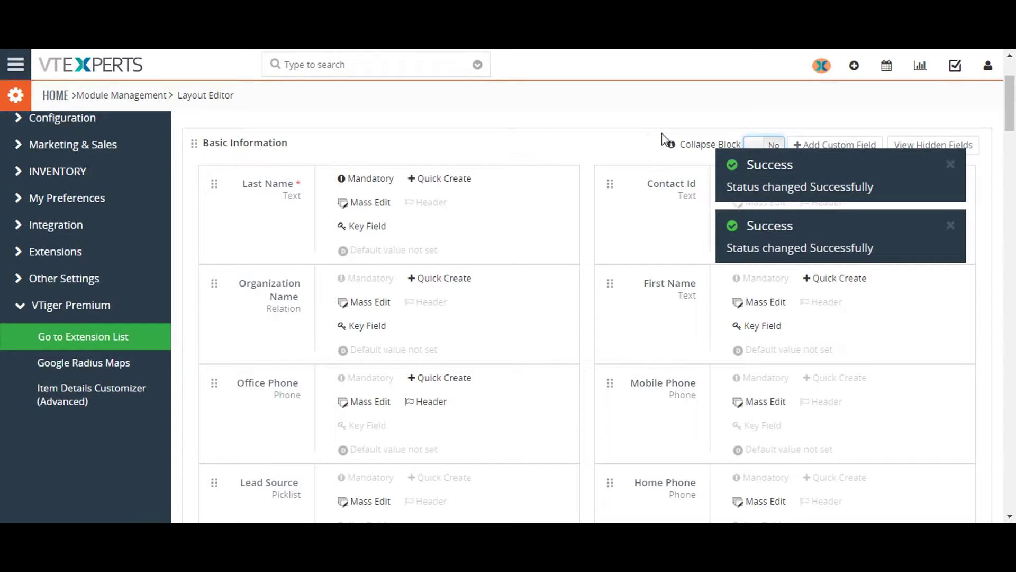
# Step: Start a new Contacts custom field with Text as its type
pyautogui.click(832, 151)
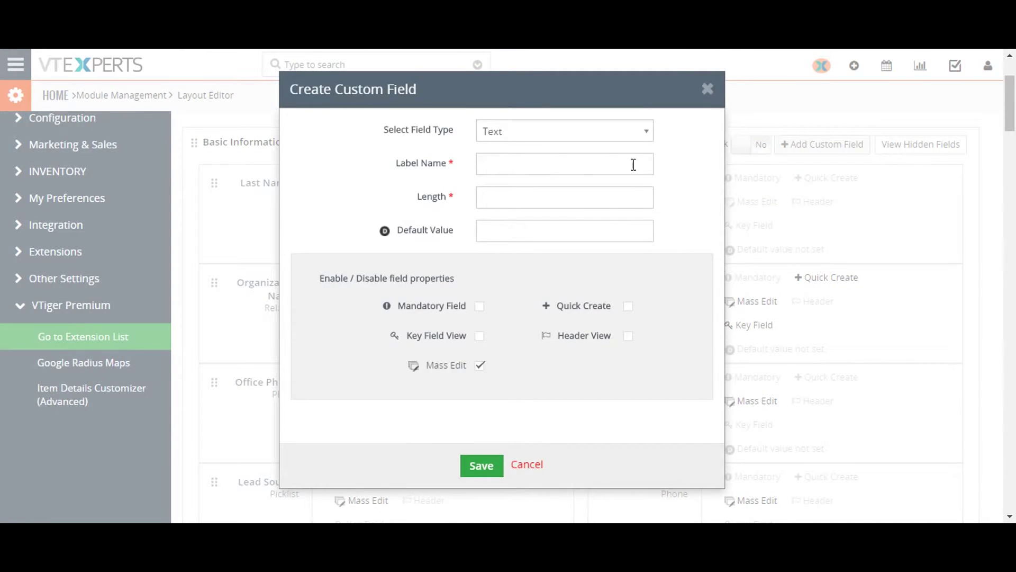
pyautogui.click(550, 133)
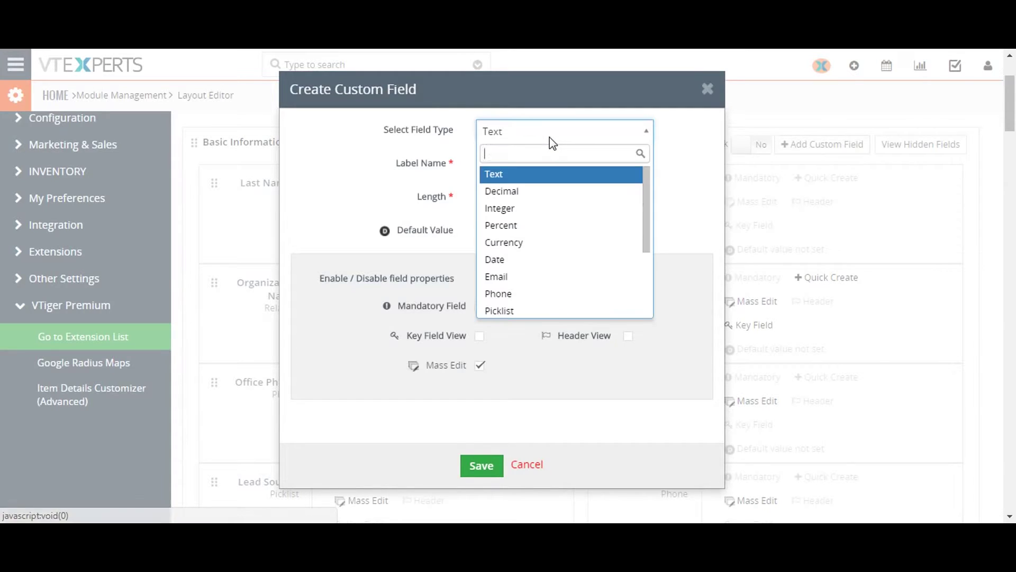
pyautogui.click(553, 177)
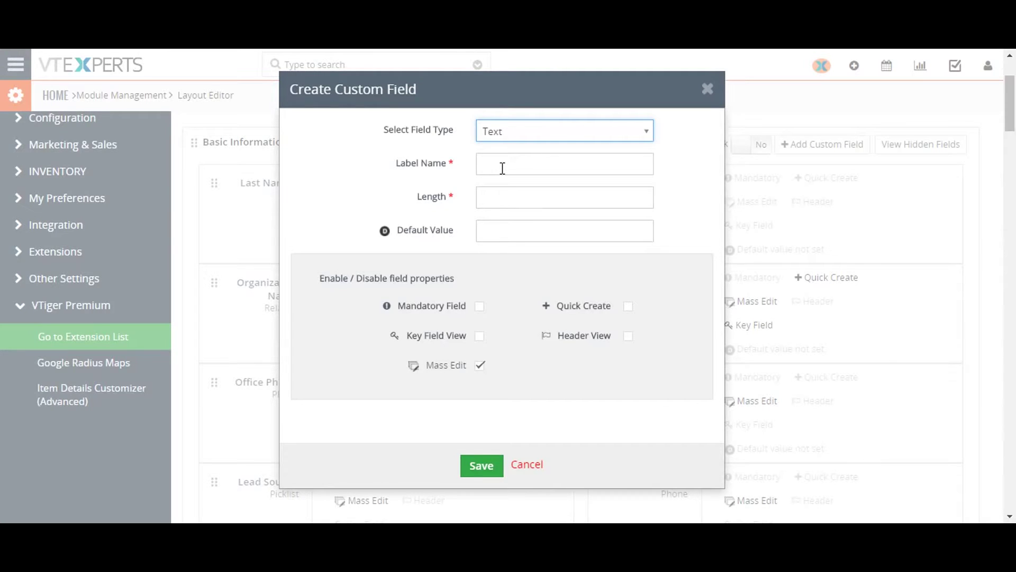
# Step: Enter label ABC and length 57, then cancel the new field unsaved
pyautogui.click(502, 168)
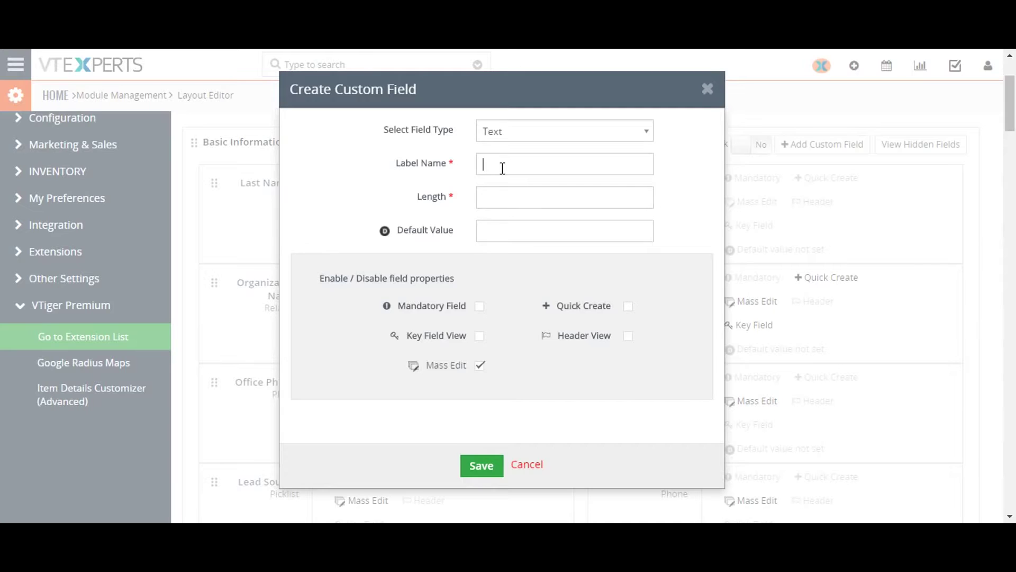
pyautogui.write('abc')
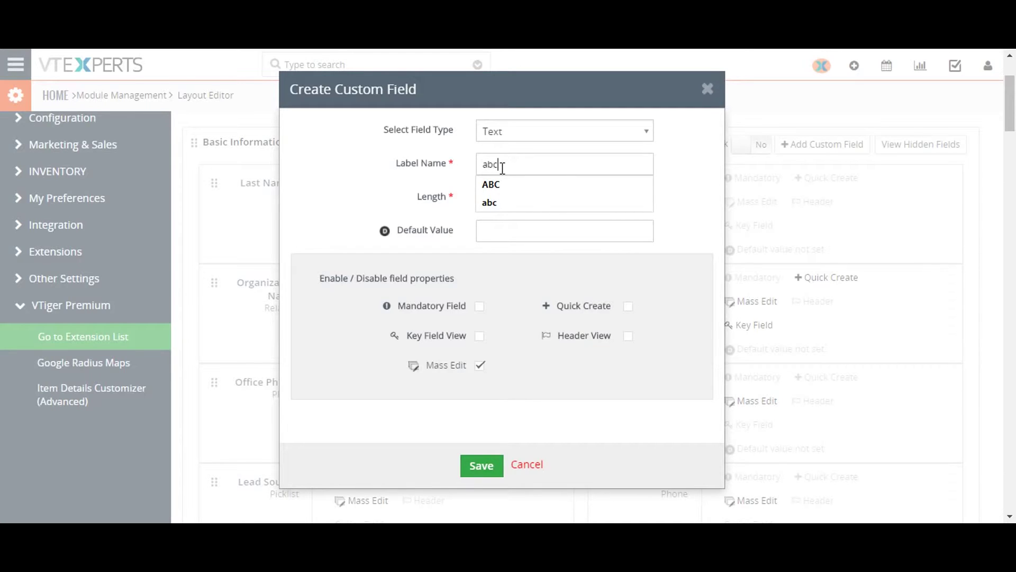
pyautogui.click(500, 185)
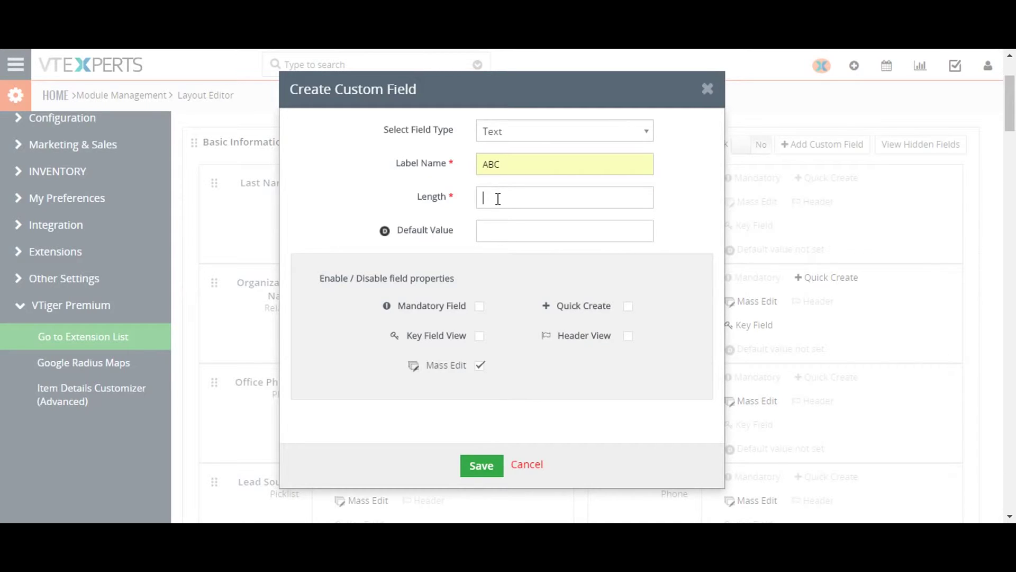
pyautogui.write('57')
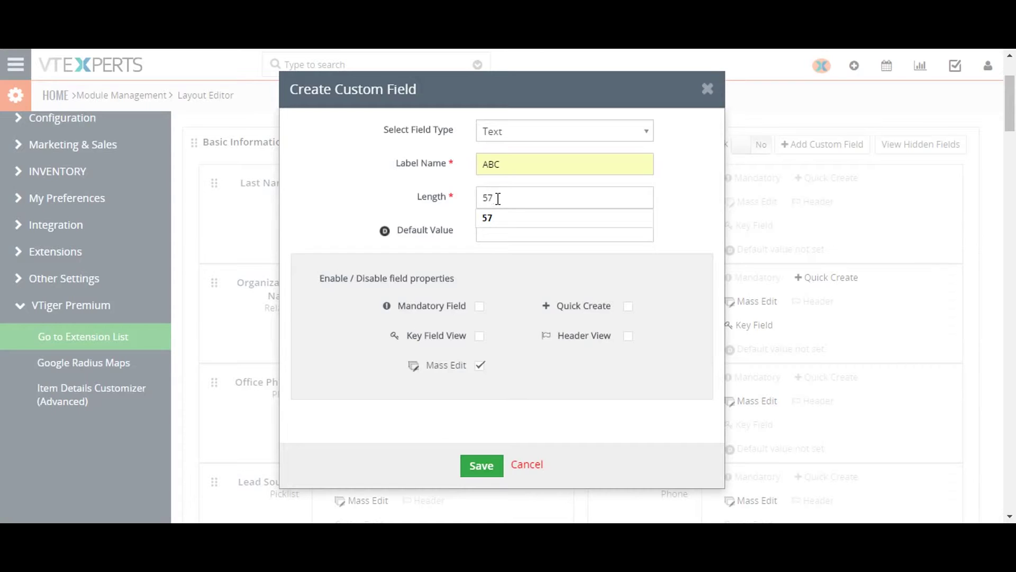
pyautogui.click(333, 199)
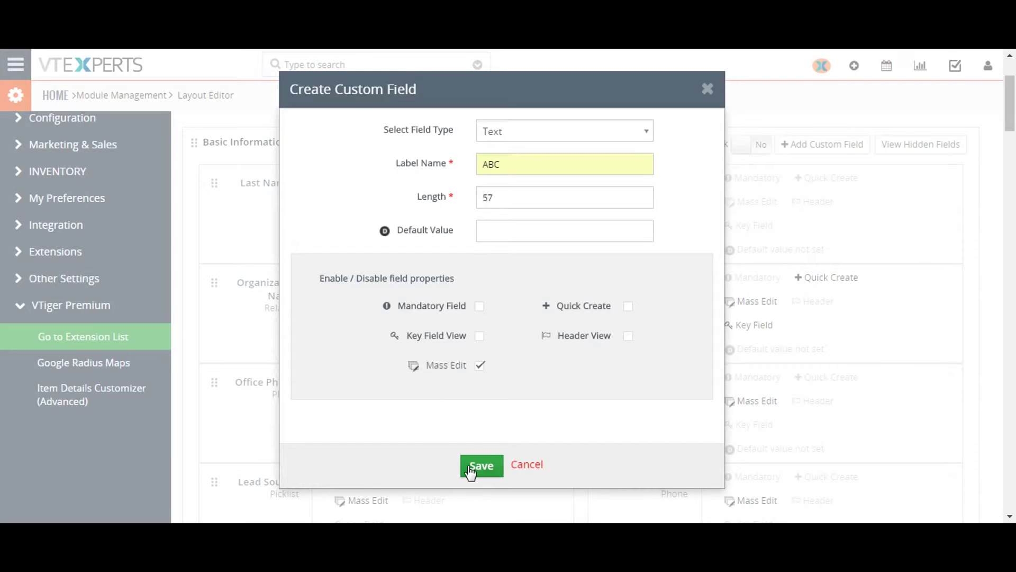
pyautogui.click(524, 465)
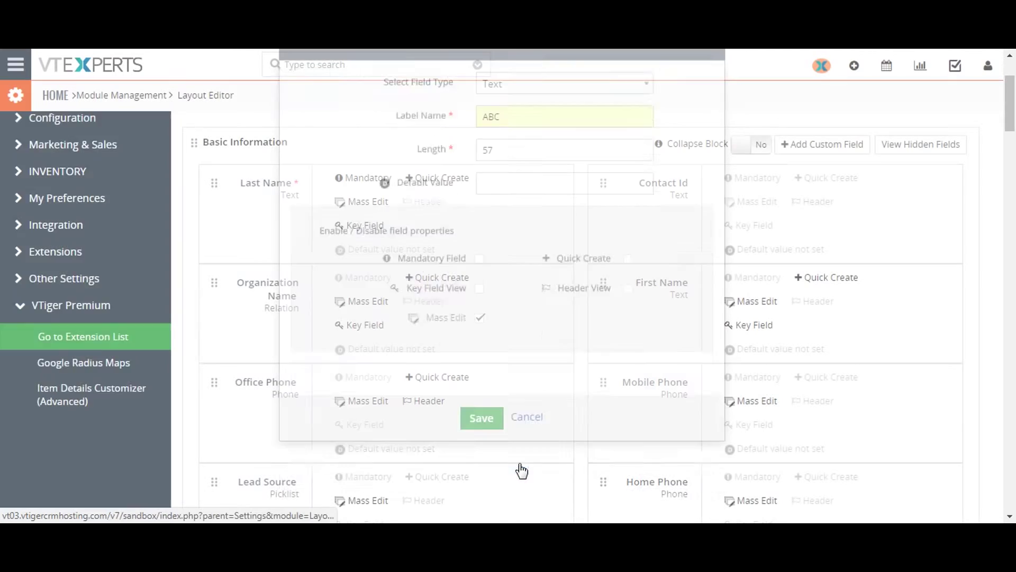
pyautogui.scroll(3, 317, 180)
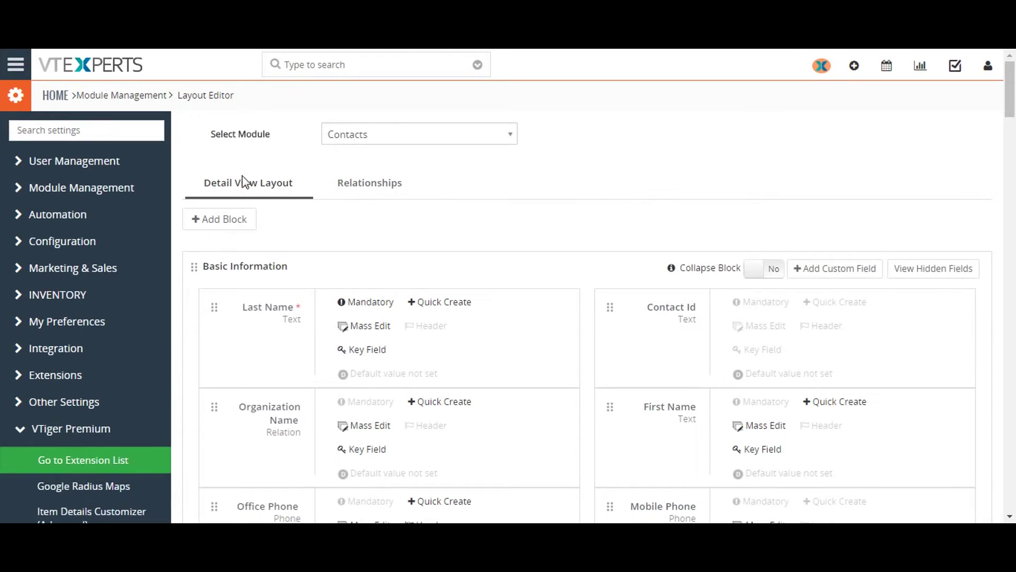
pyautogui.click(229, 226)
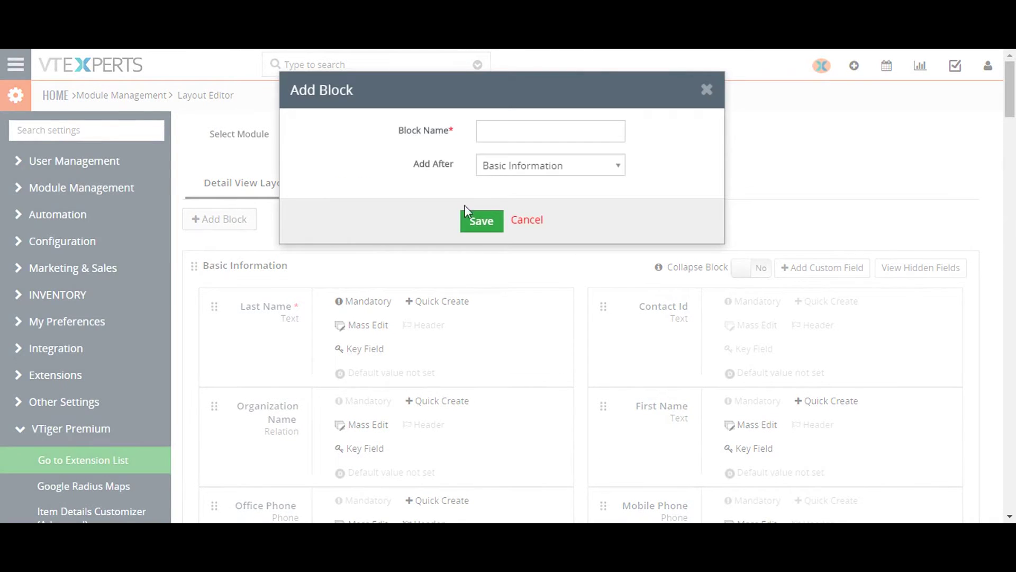
pyautogui.click(527, 220)
pyautogui.scroll(-1, 481, 248)
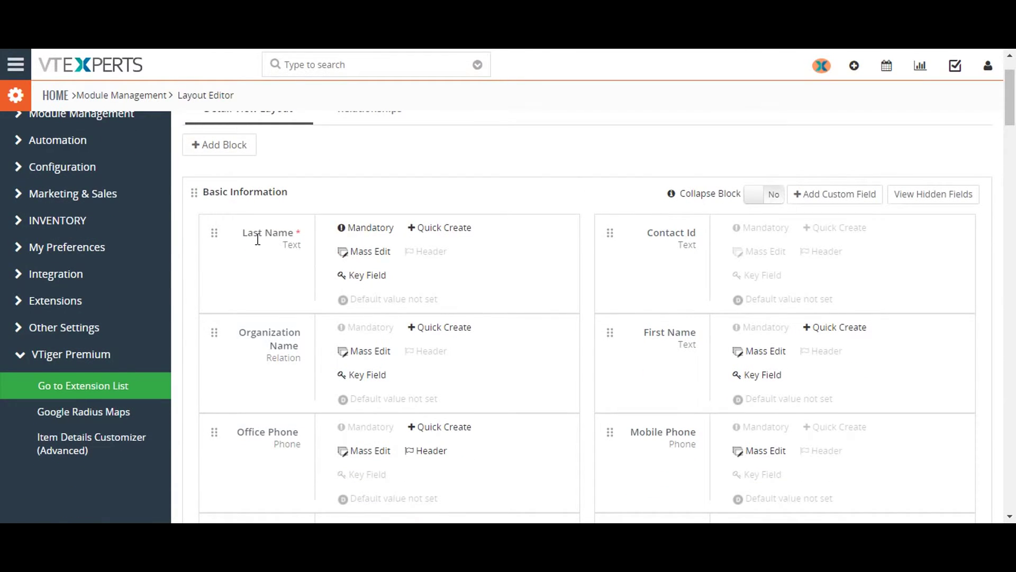
pyautogui.moveTo(266, 243)
pyautogui.mouseDown()
pyautogui.moveTo(281, 331)
pyautogui.moveTo(256, 336)
pyautogui.moveTo(260, 256)
pyautogui.mouseUp()
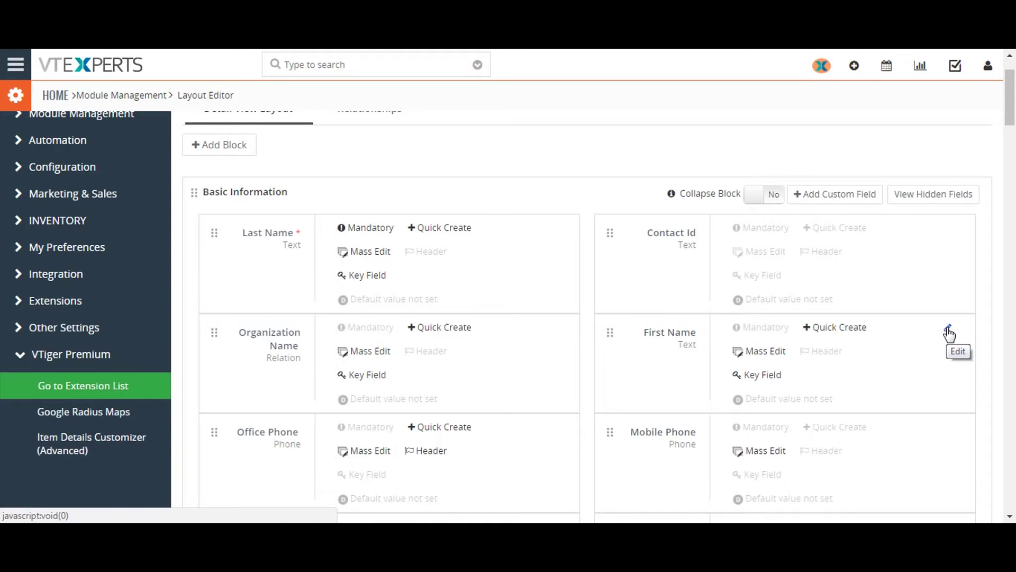
pyautogui.click(948, 333)
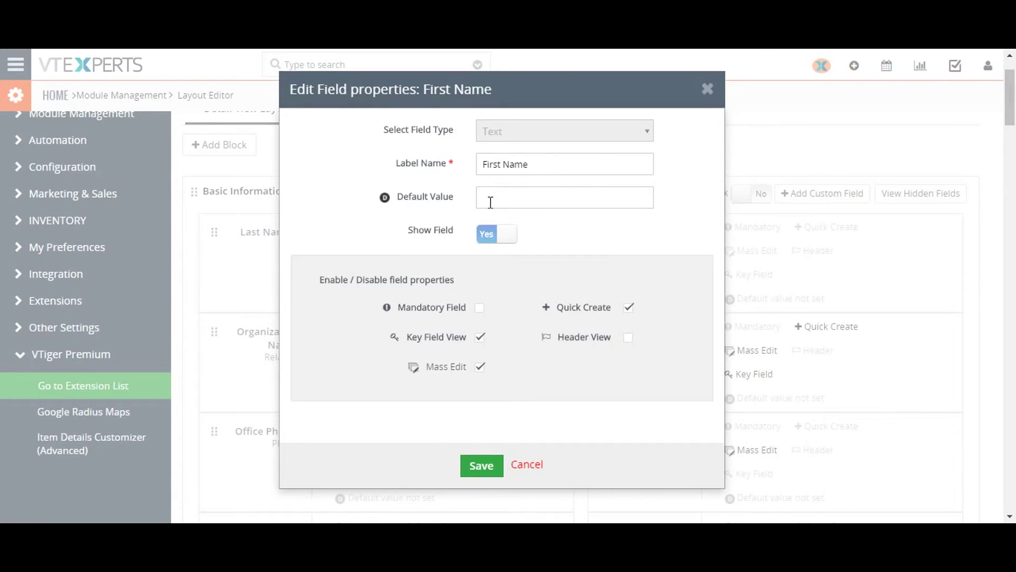
pyautogui.scroll(-1, 442, 217)
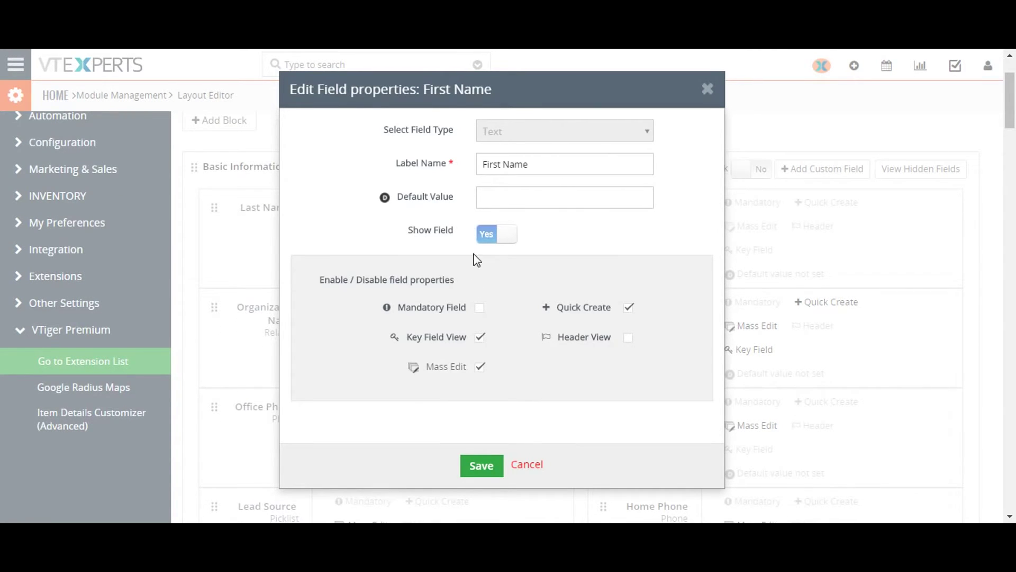
pyautogui.click(480, 312)
pyautogui.click(481, 314)
pyautogui.click(479, 308)
pyautogui.click(496, 236)
pyautogui.click(496, 235)
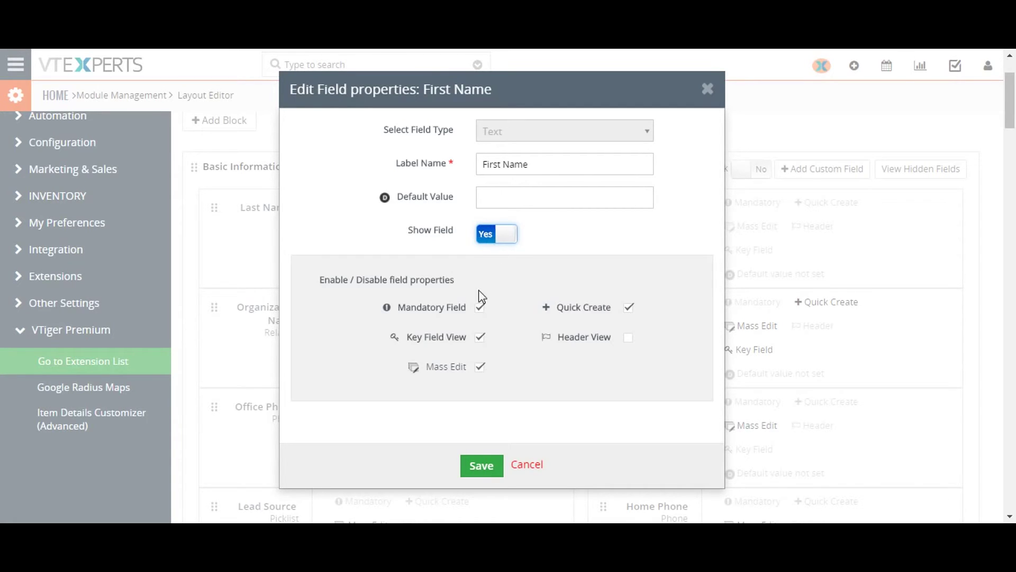
pyautogui.click(479, 315)
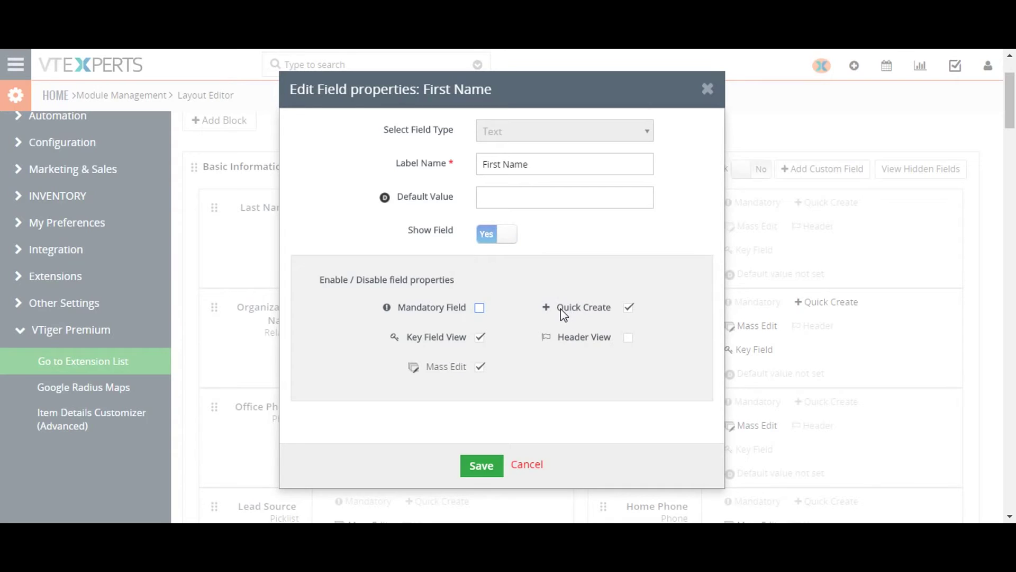
pyautogui.click(570, 268)
pyautogui.moveTo(427, 367); pyautogui.dragTo(463, 367)
pyautogui.click(529, 284)
pyautogui.click(500, 198)
pyautogui.write('tests')
pyautogui.press('BackSpace')
pyautogui.press('BackSpace')
pyautogui.press('BackSpace')
pyautogui.press('BackSpace')
pyautogui.press('BackSpace')
pyautogui.click(527, 464)
pyautogui.scroll(2, 525, 317)
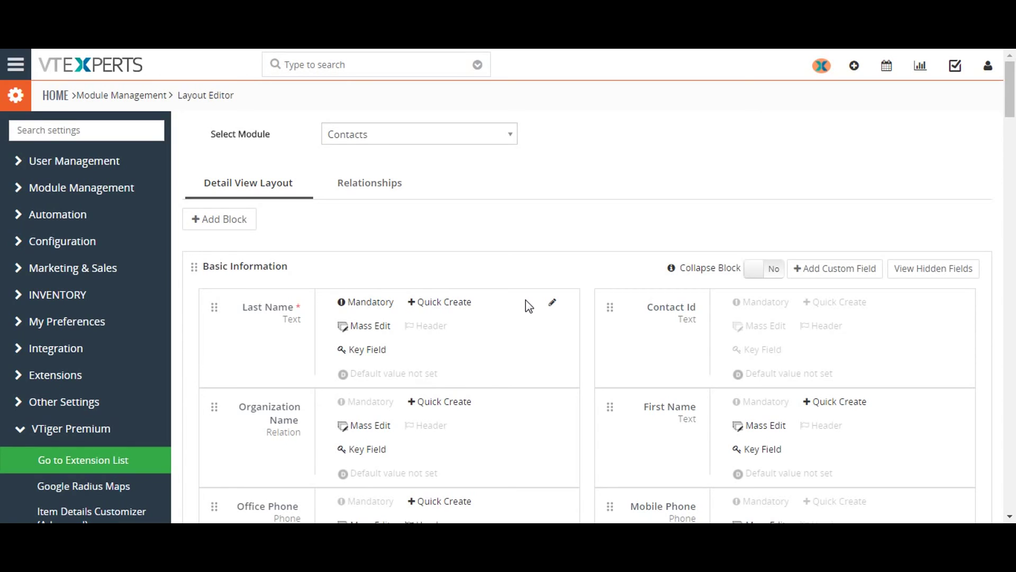
# Step: Show the Contacts relationships and drag Comments below Opportunities
pyautogui.click(377, 191)
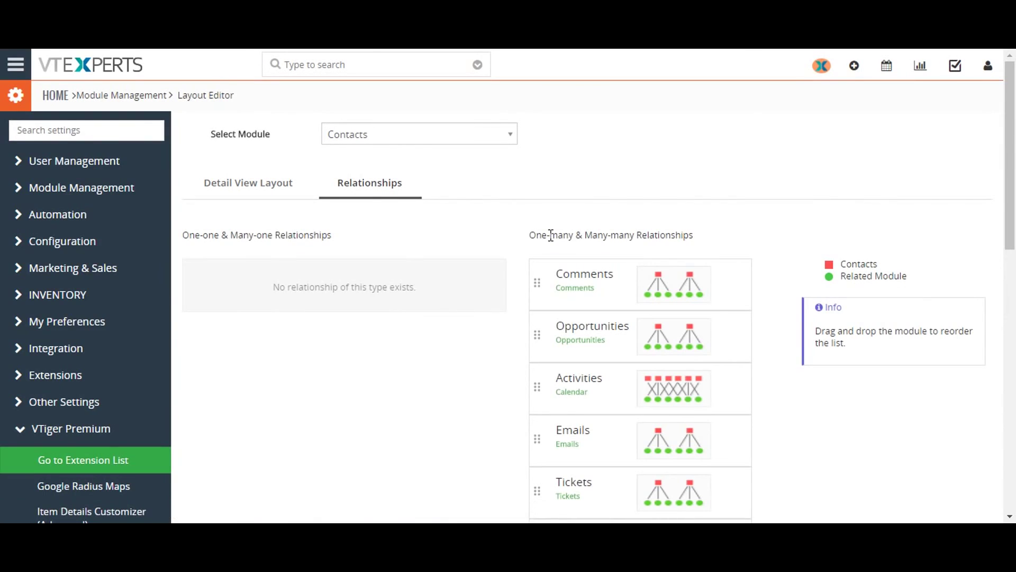
pyautogui.moveTo(532, 281)
pyautogui.mouseDown()
pyautogui.moveTo(535, 319)
pyautogui.moveTo(536, 287)
pyautogui.mouseUp()
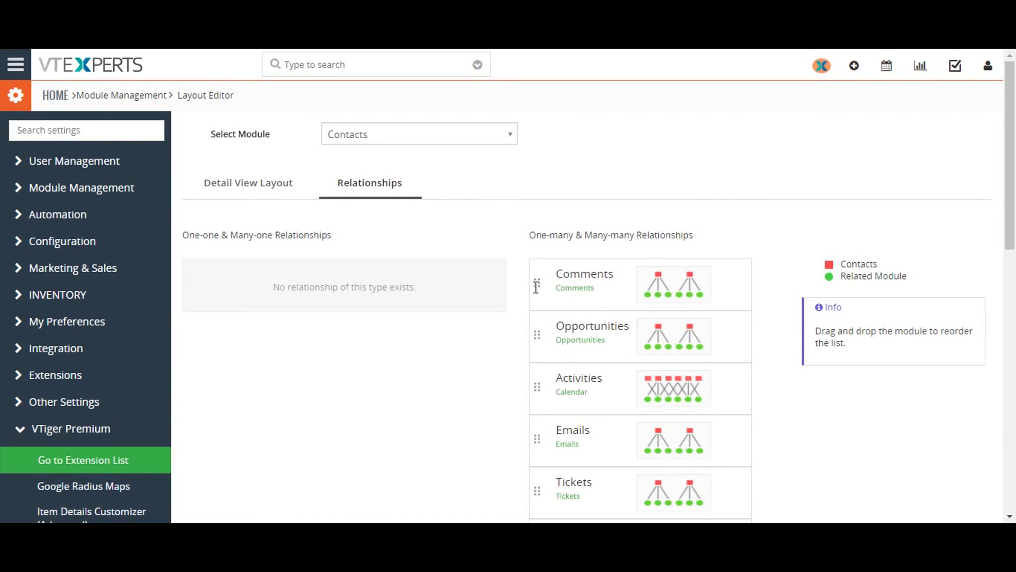